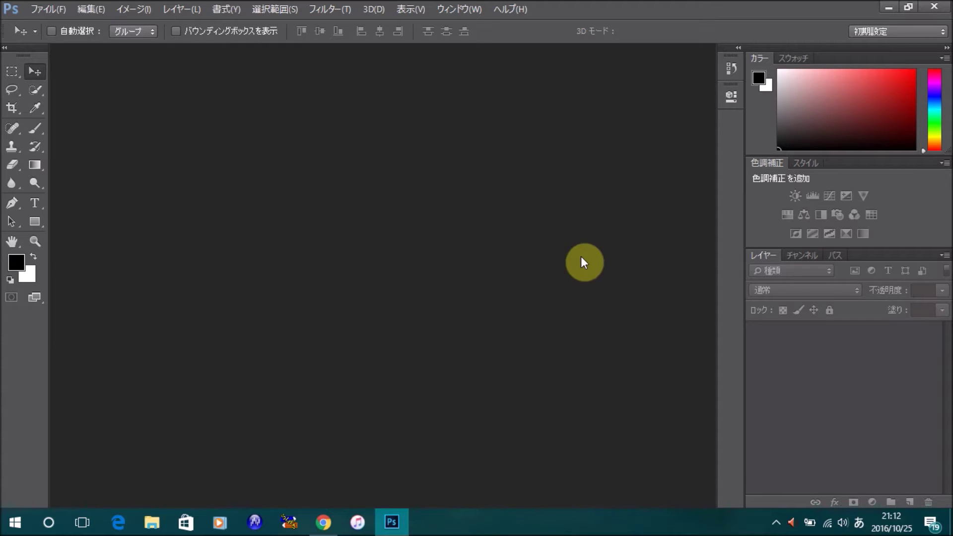
# - Start a new Photoshop document and name it ポストカード
pyautogui.click(55, 12)
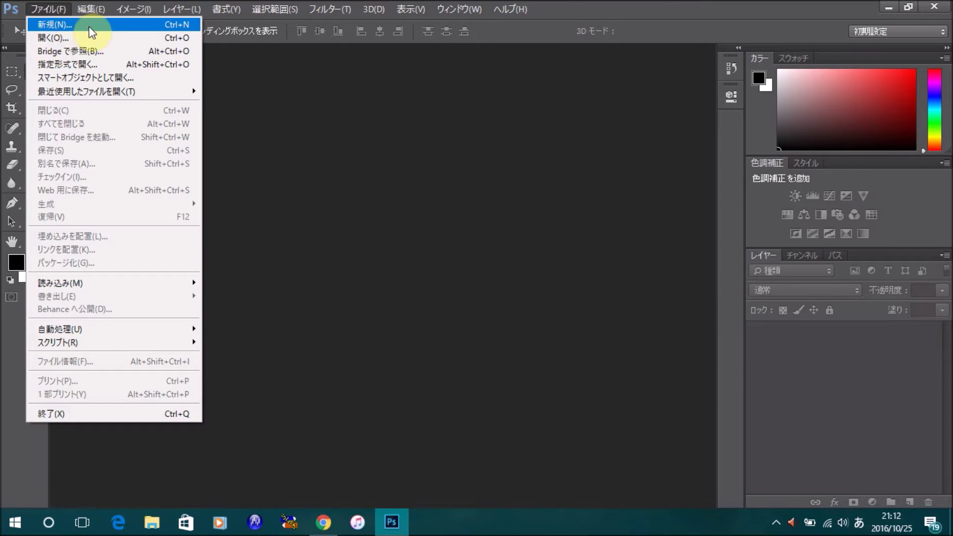
pyautogui.click(125, 27)
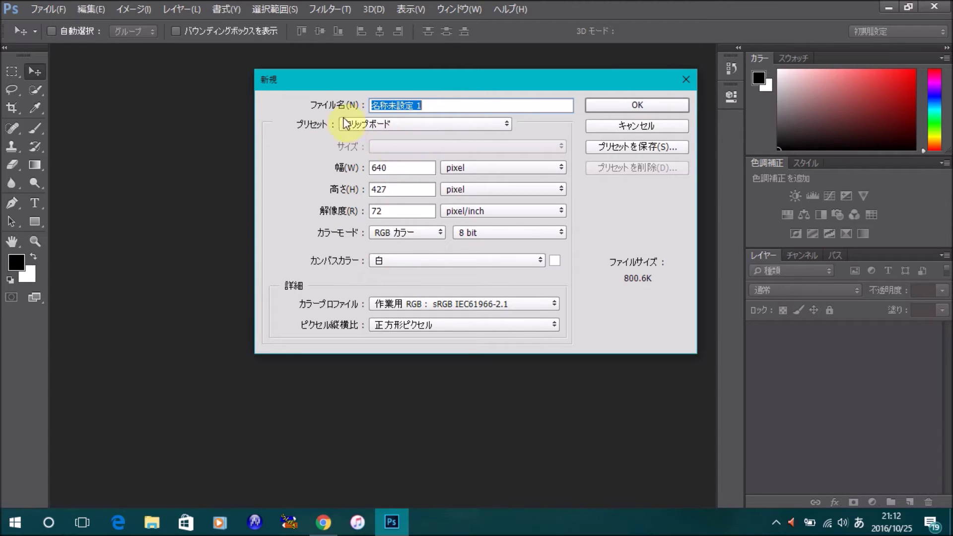
pyautogui.press('BackSpace')
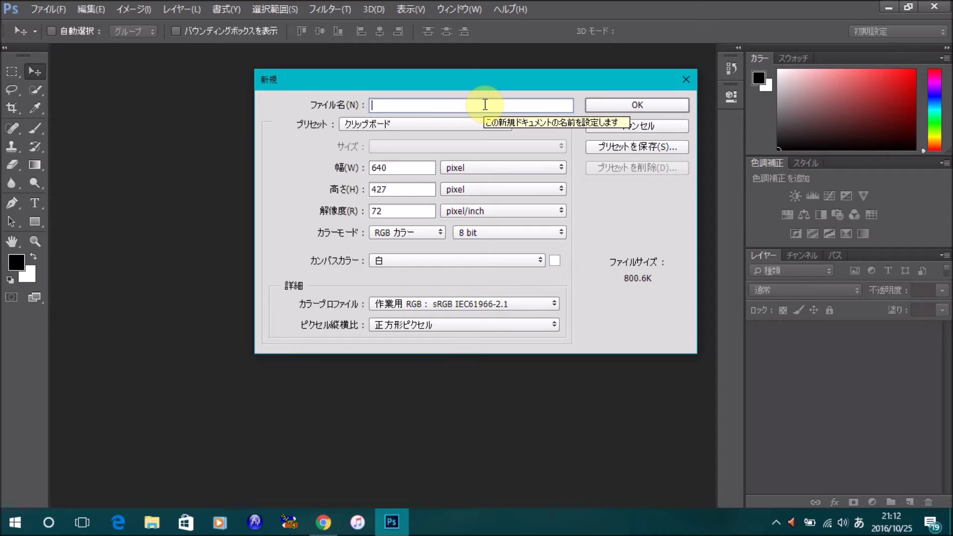
pyautogui.write('ほすとかーど')
pyautogui.press('space')
pyautogui.press('Return')
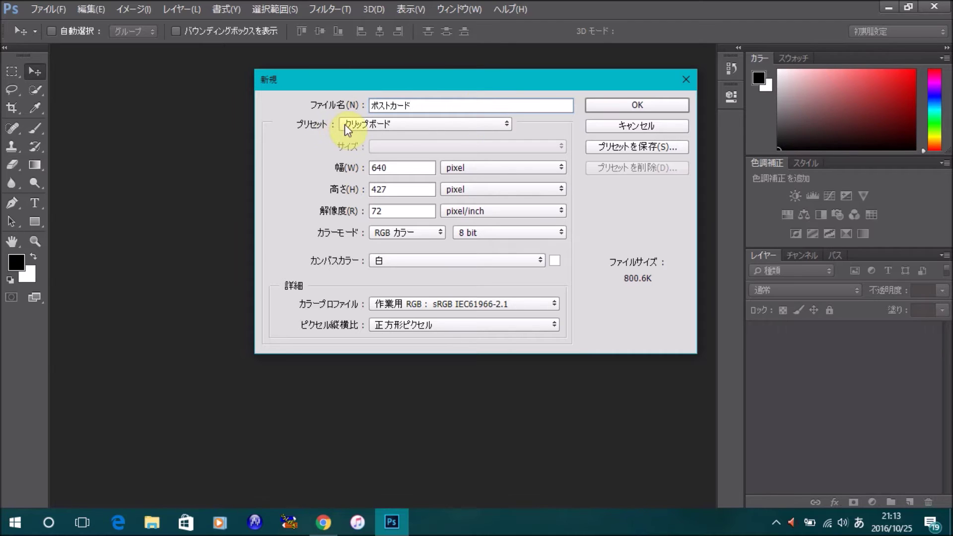
pyautogui.click(507, 126)
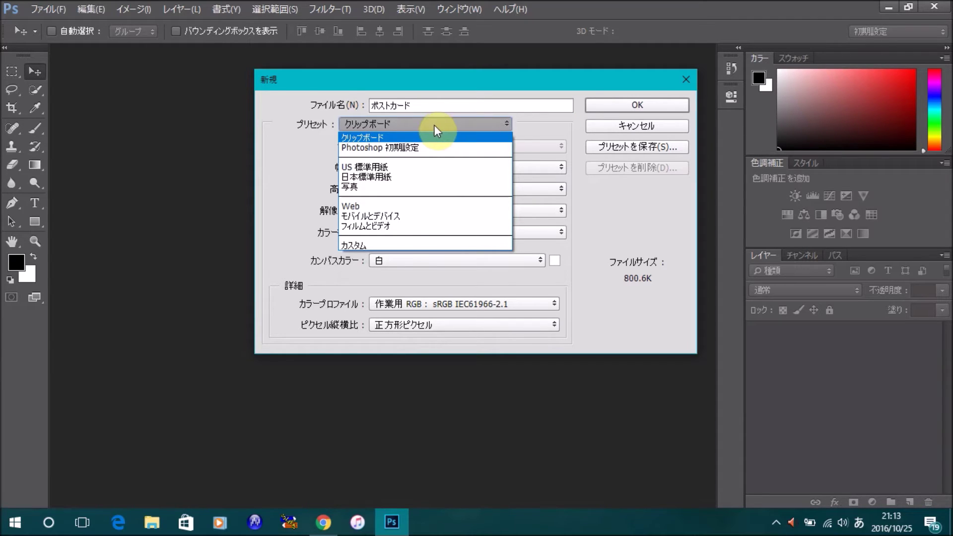
# - Create the document with the 日本標準用紙 preset, ハガキ size and CMYK colour mode
pyautogui.click(418, 178)
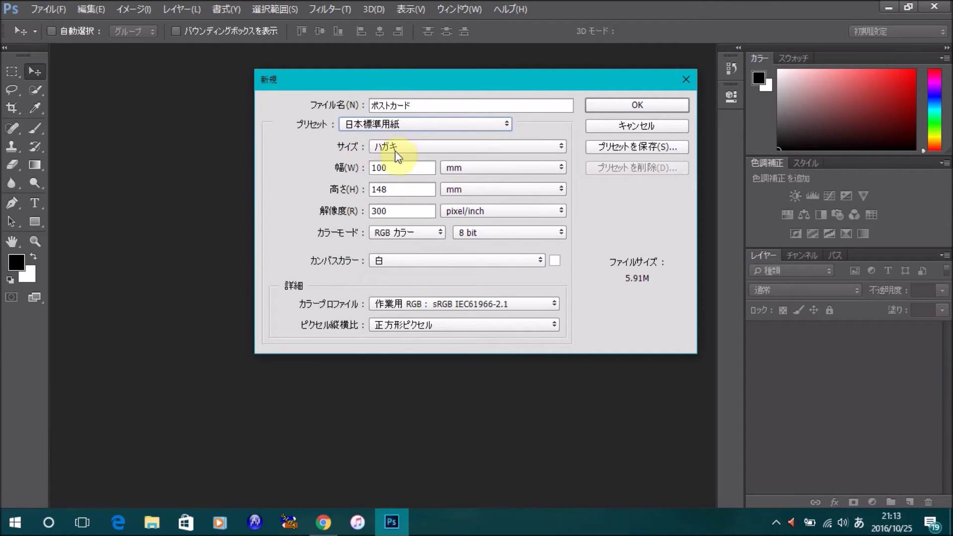
pyautogui.click(562, 150)
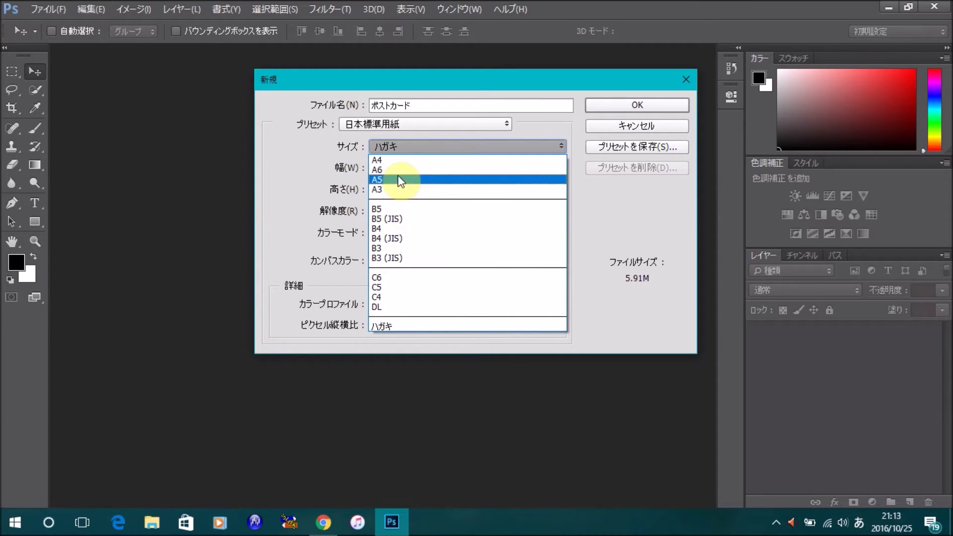
pyautogui.click(419, 328)
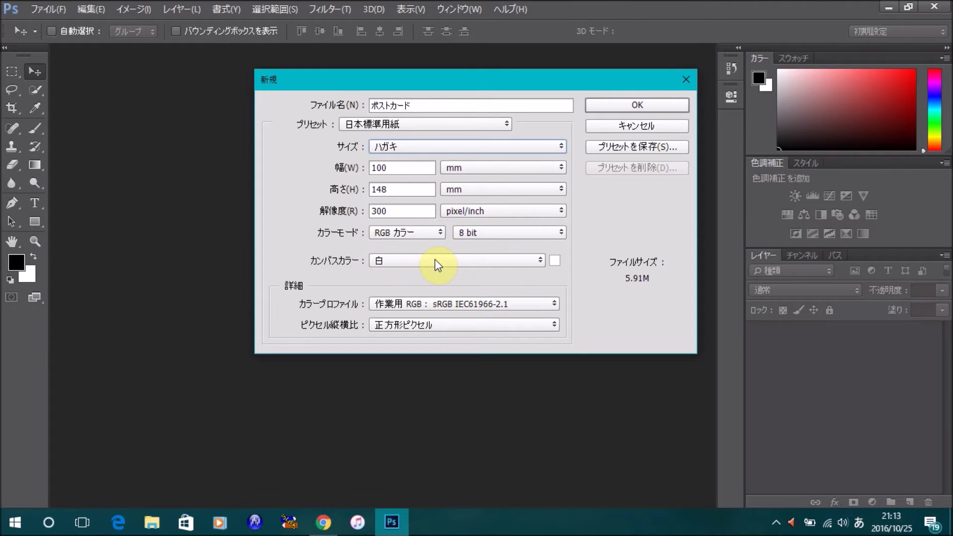
pyautogui.click(438, 233)
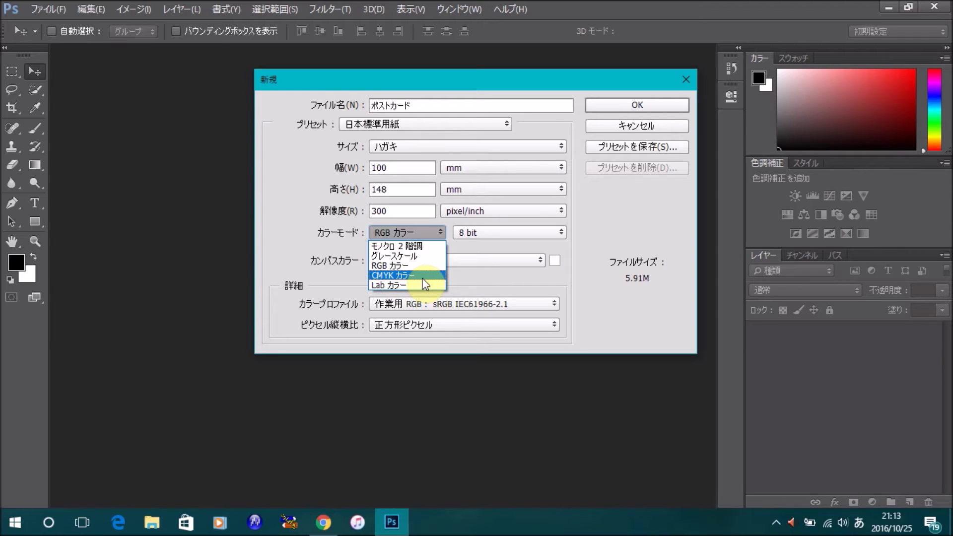
pyautogui.click(408, 276)
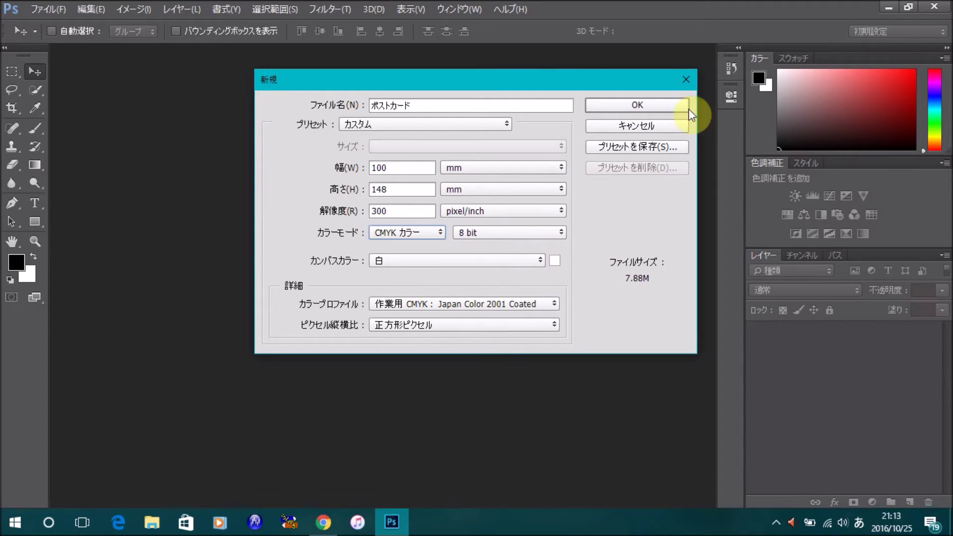
pyautogui.click(669, 104)
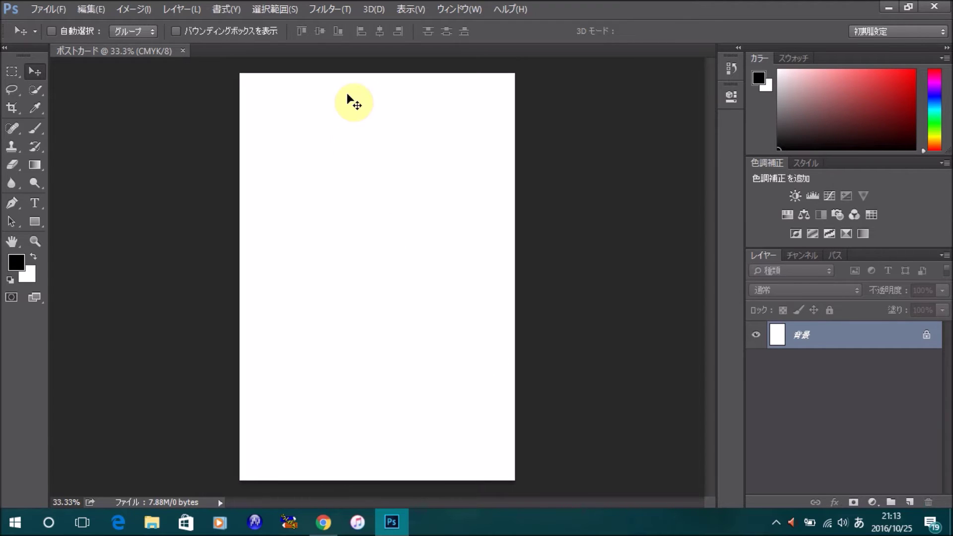
# - Open the pasta JPG from the desktop with ファイル > 開く
pyautogui.click(66, 11)
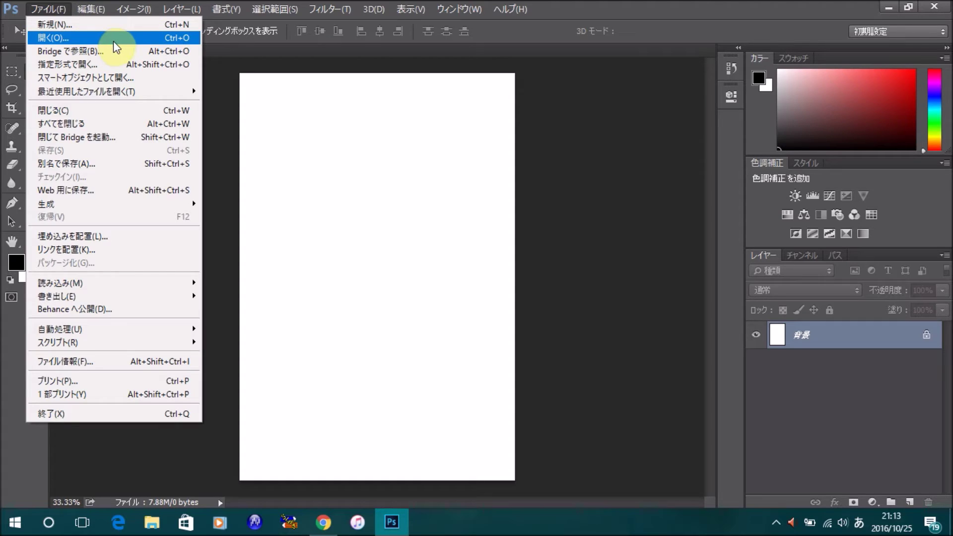
pyautogui.click(114, 41)
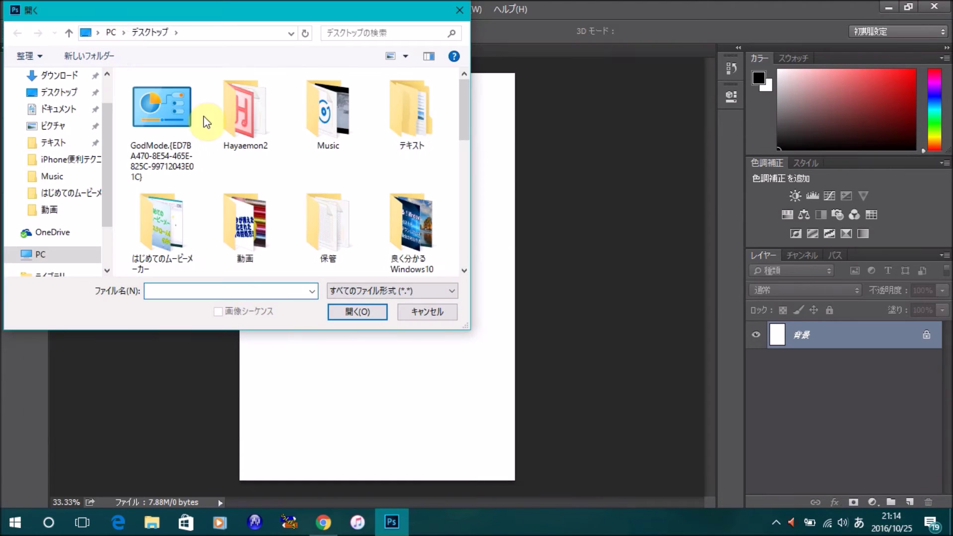
pyautogui.moveTo(464, 100); pyautogui.dragTo(461, 158)
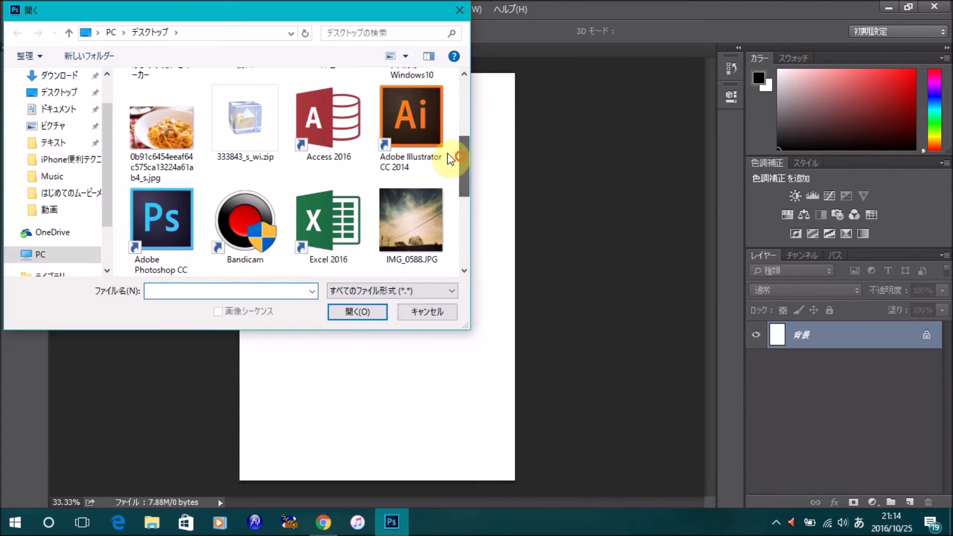
pyautogui.click(162, 131)
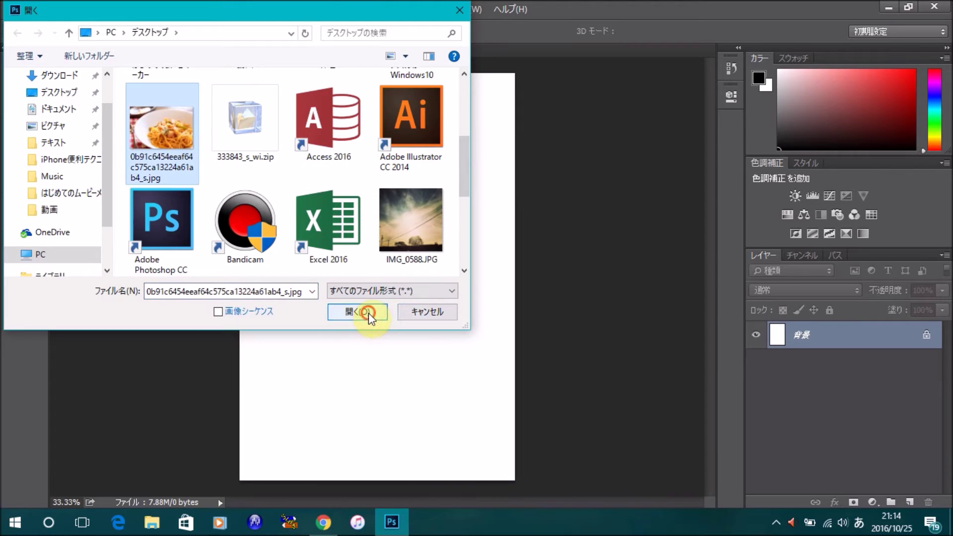
pyautogui.click(369, 317)
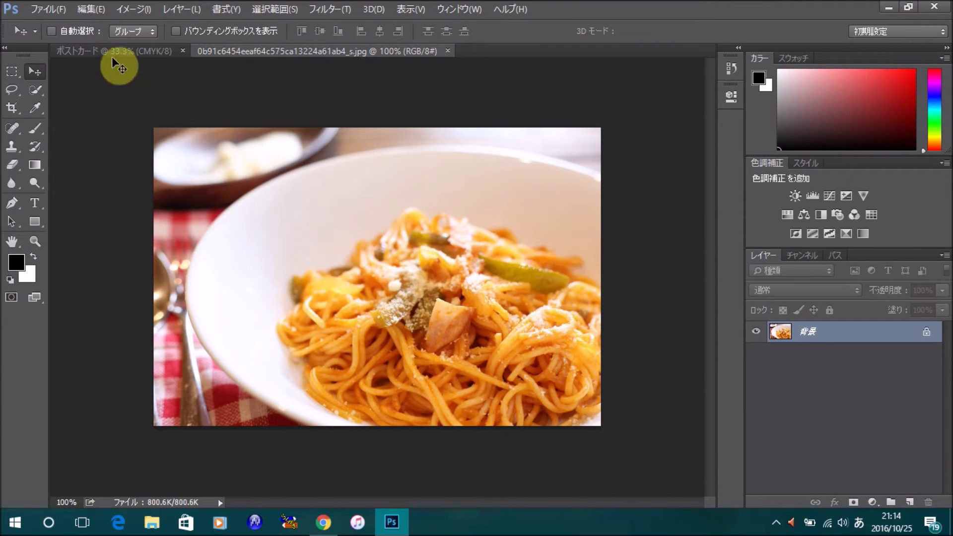
pyautogui.click(135, 53)
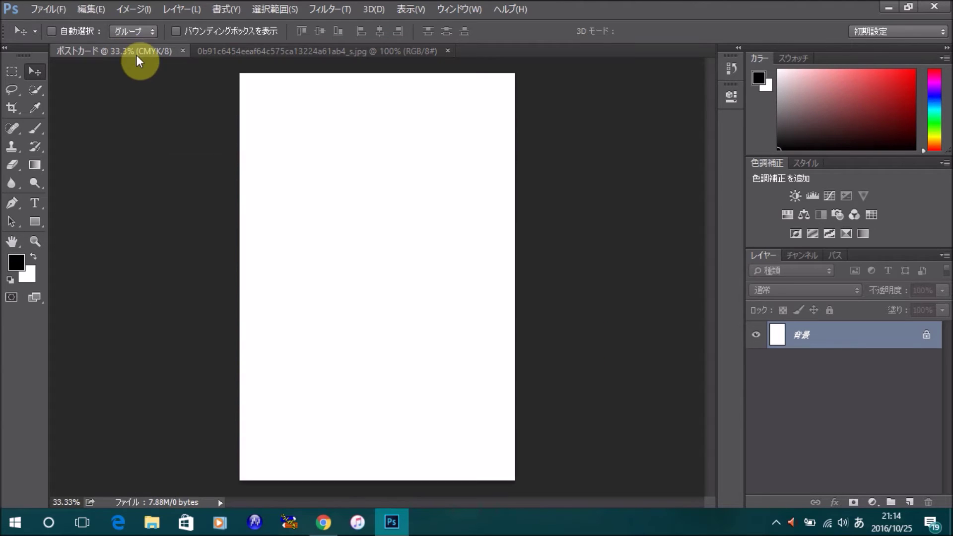
pyautogui.click(292, 51)
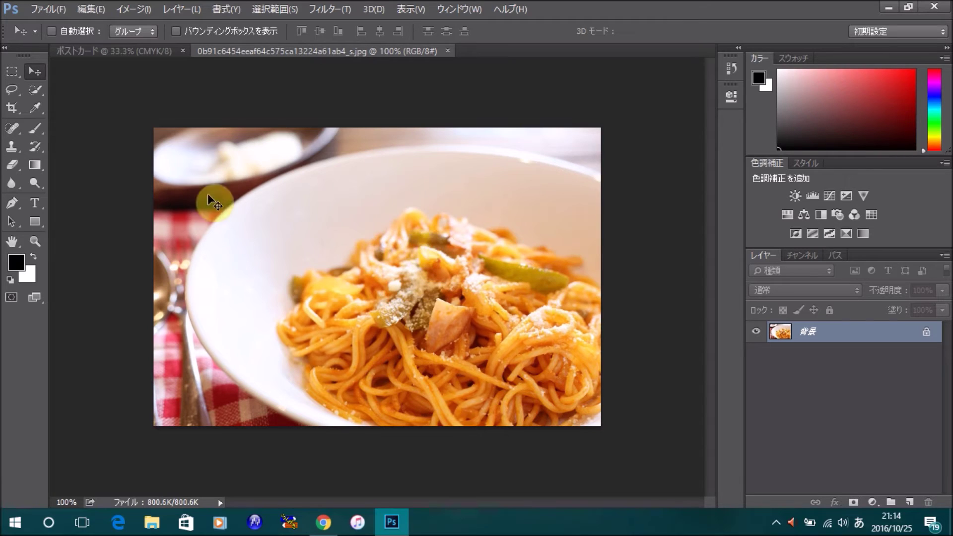
pyautogui.click(122, 52)
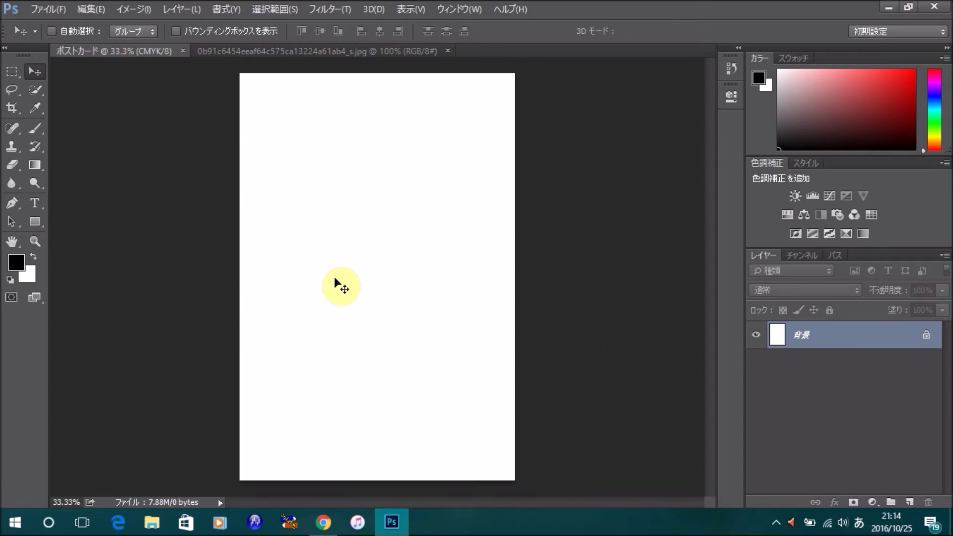
pyautogui.click(338, 51)
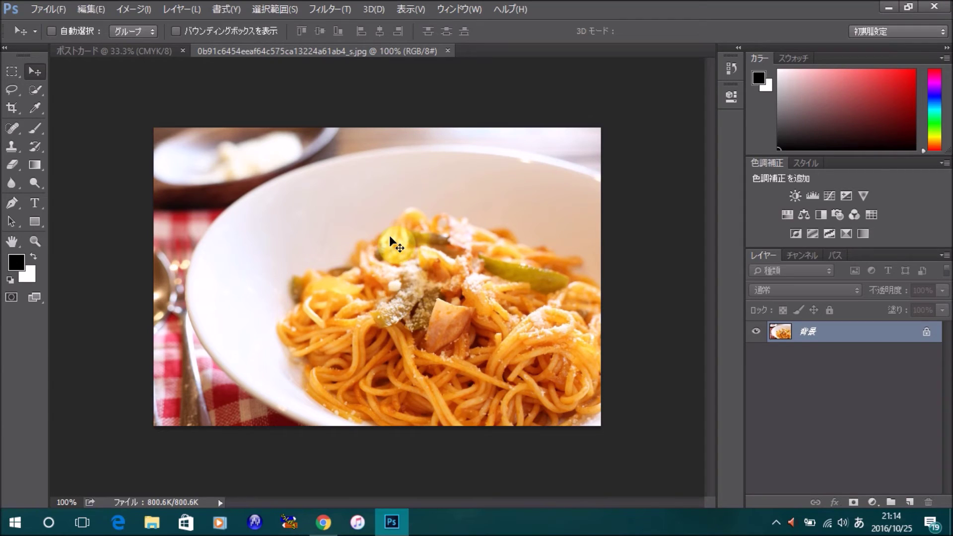
# - Select the entire pasta photo and copy it
pyautogui.click(292, 15)
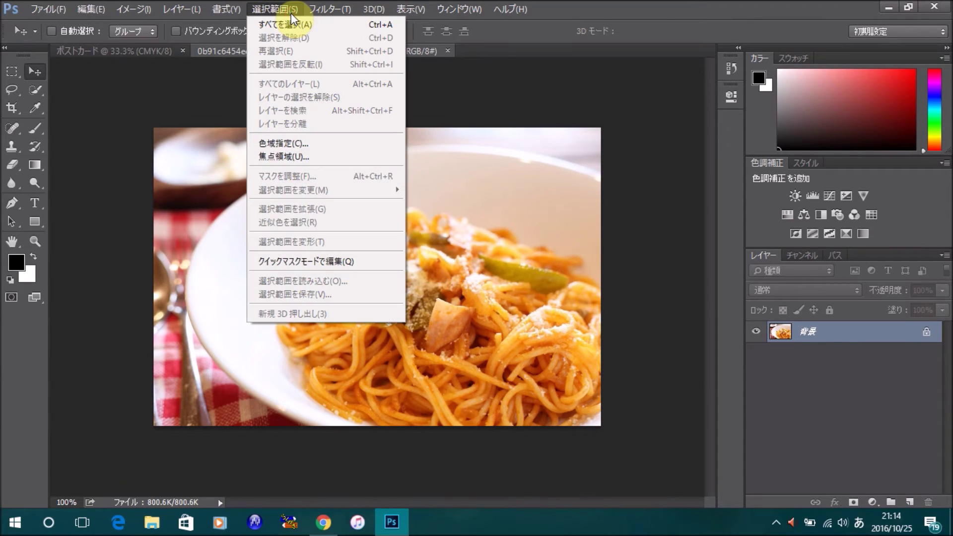
pyautogui.click(338, 25)
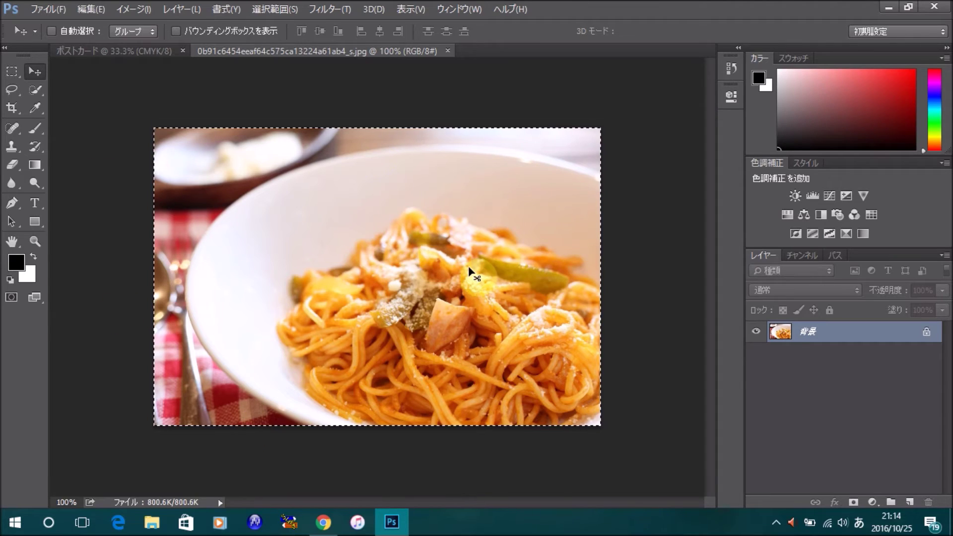
pyautogui.moveTo(610, 233); pyautogui.dragTo(624, 201)
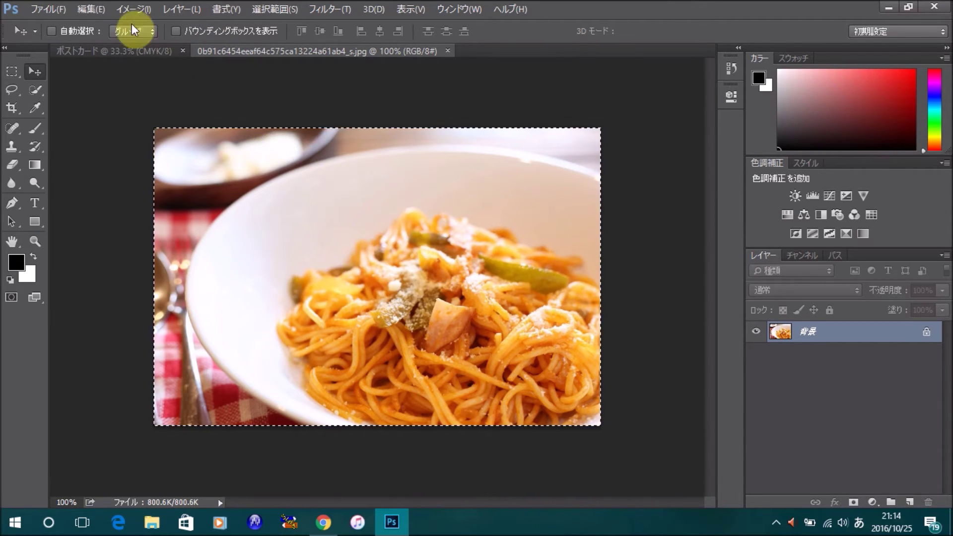
pyautogui.click(85, 9)
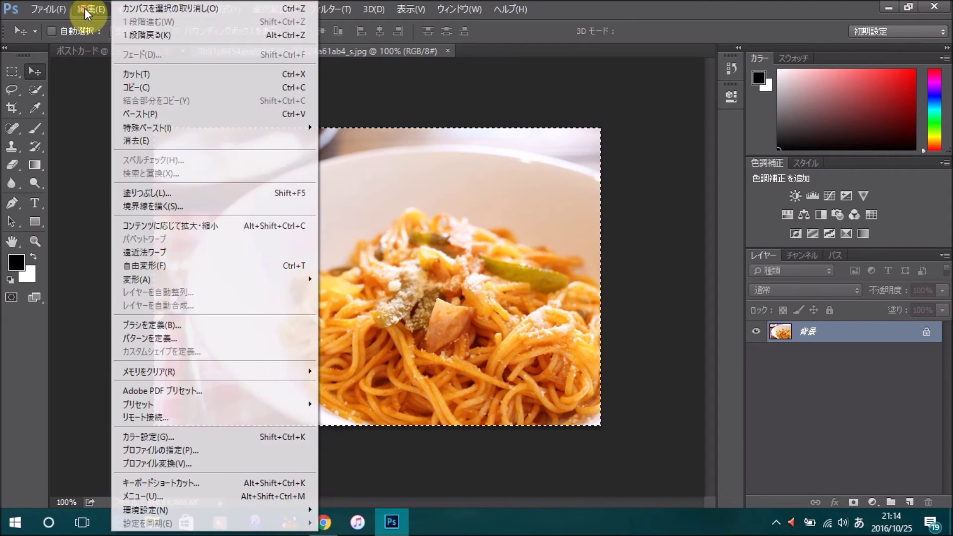
pyautogui.click(180, 87)
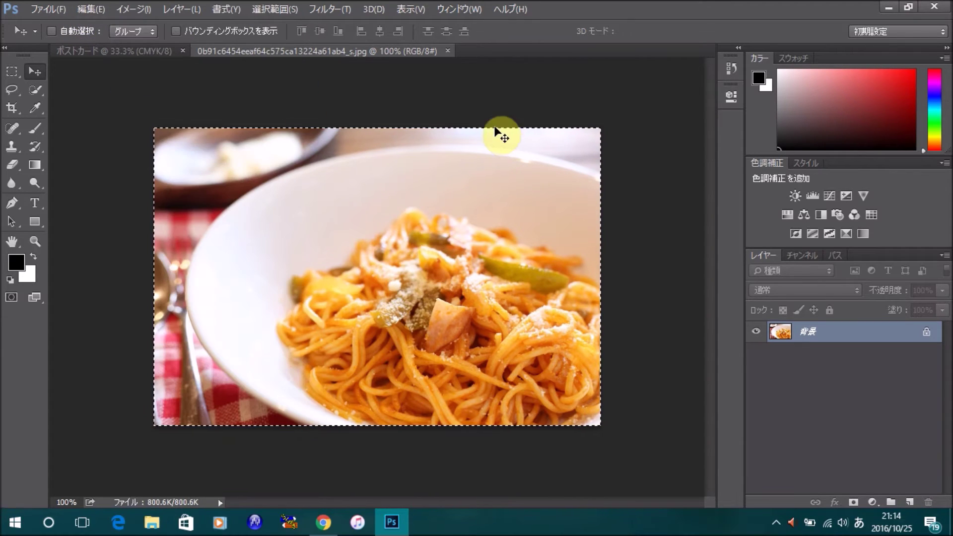
# - Paste the pasta photo into the ポストカード document as a new layer
pyautogui.click(134, 56)
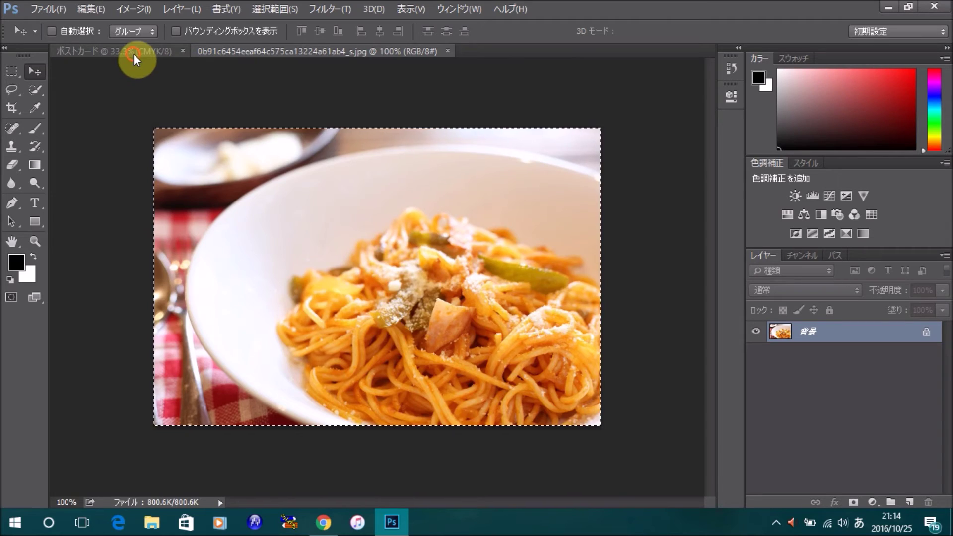
pyautogui.click(92, 9)
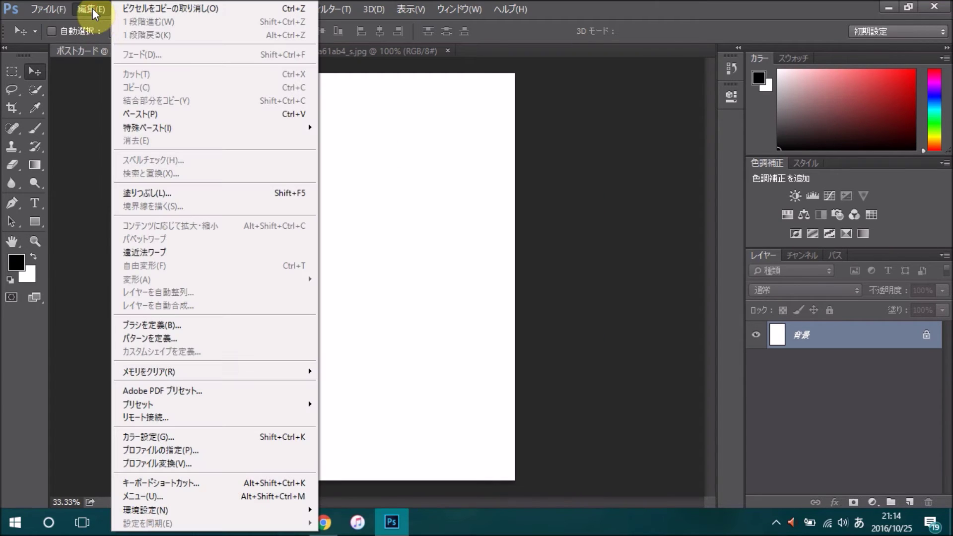
pyautogui.click(205, 115)
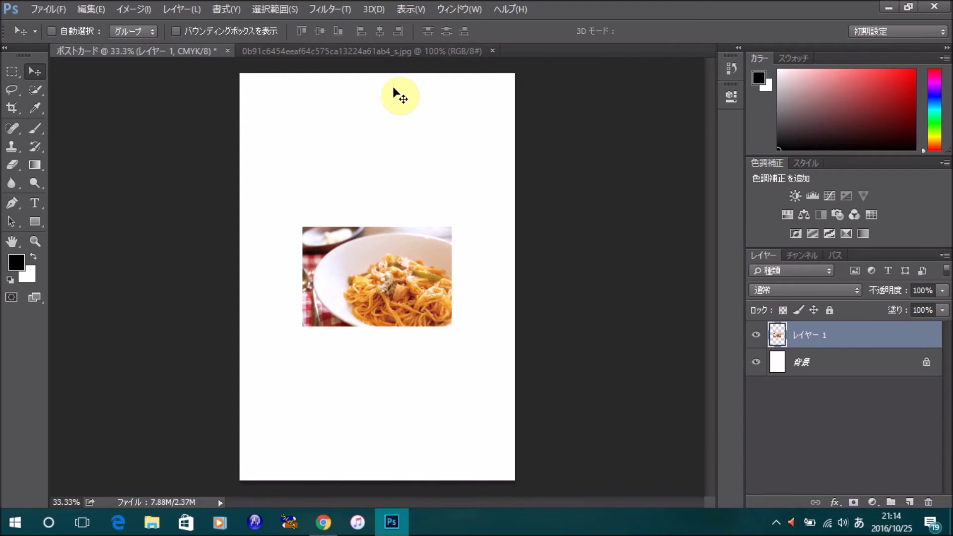
# - Close the pasta JPG document, leaving only the ポストカード postcard open
pyautogui.click(383, 52)
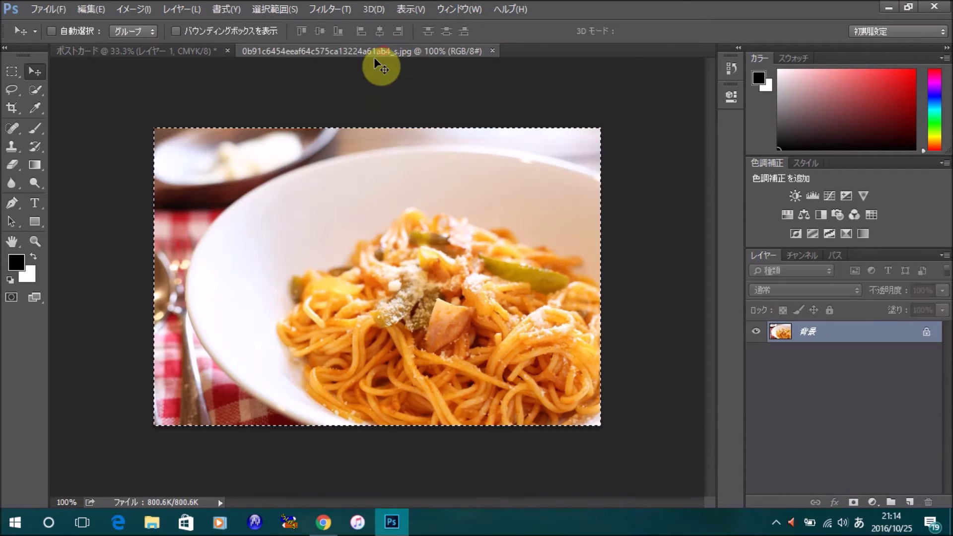
pyautogui.click(492, 52)
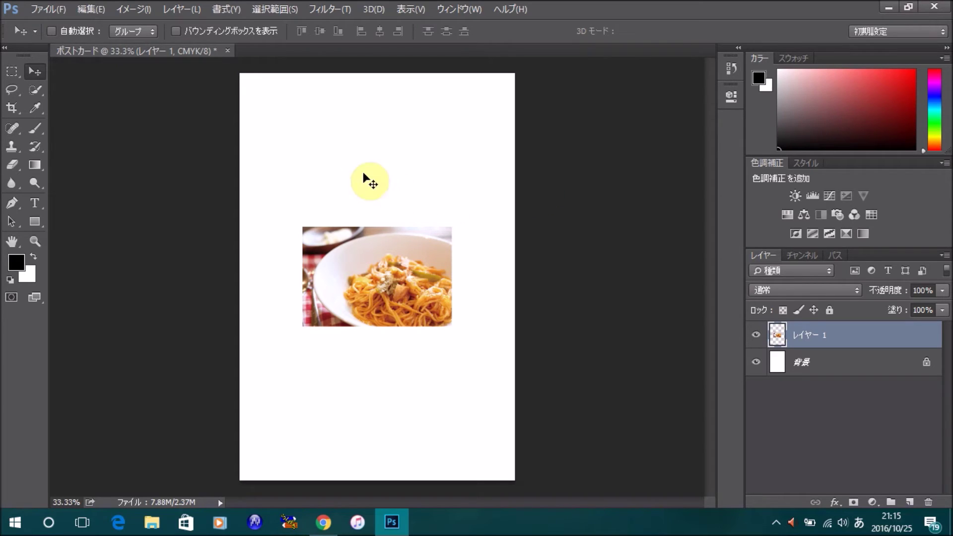
pyautogui.click(97, 11)
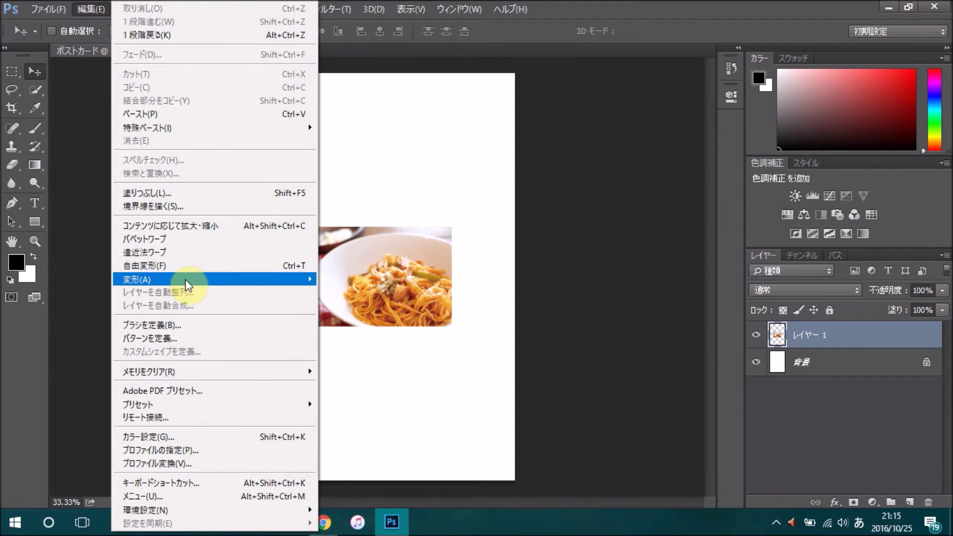
pyautogui.moveTo(138, 279)
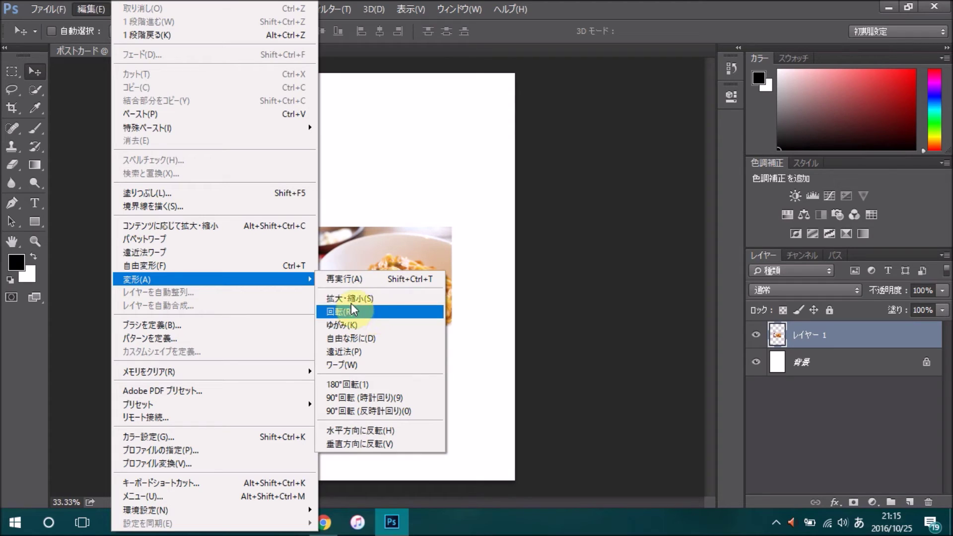
# - Scale the pasta photo to about 185% and align it to the postcard's top-left corner and full width
pyautogui.click(398, 298)
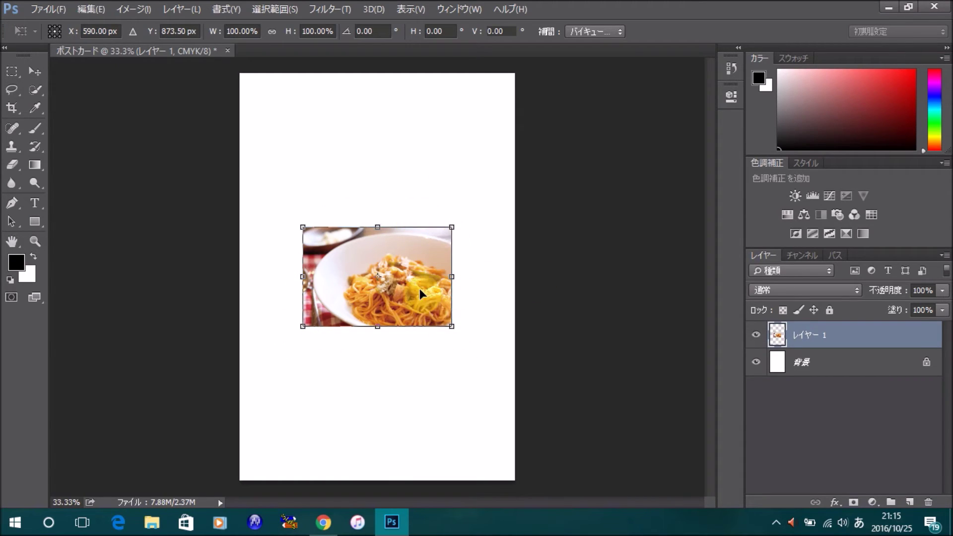
pyautogui.moveTo(451, 226); pyautogui.dragTo(469, 213)
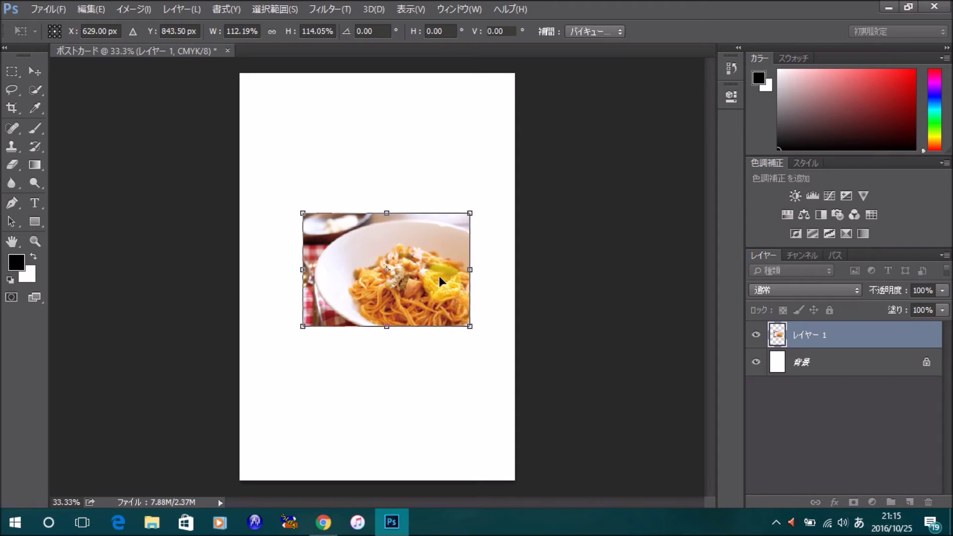
pyautogui.moveTo(441, 249); pyautogui.dragTo(425, 230)
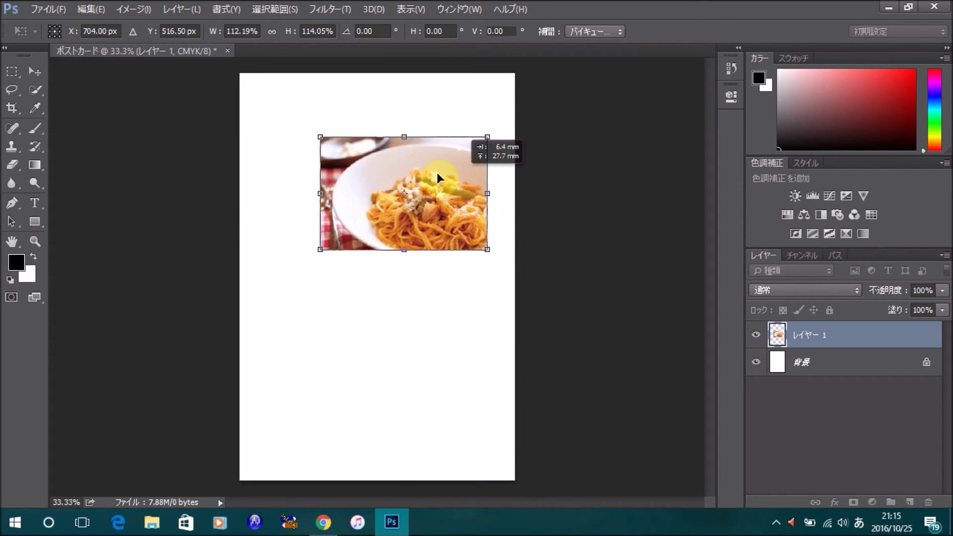
pyautogui.moveTo(428, 234); pyautogui.dragTo(432, 168)
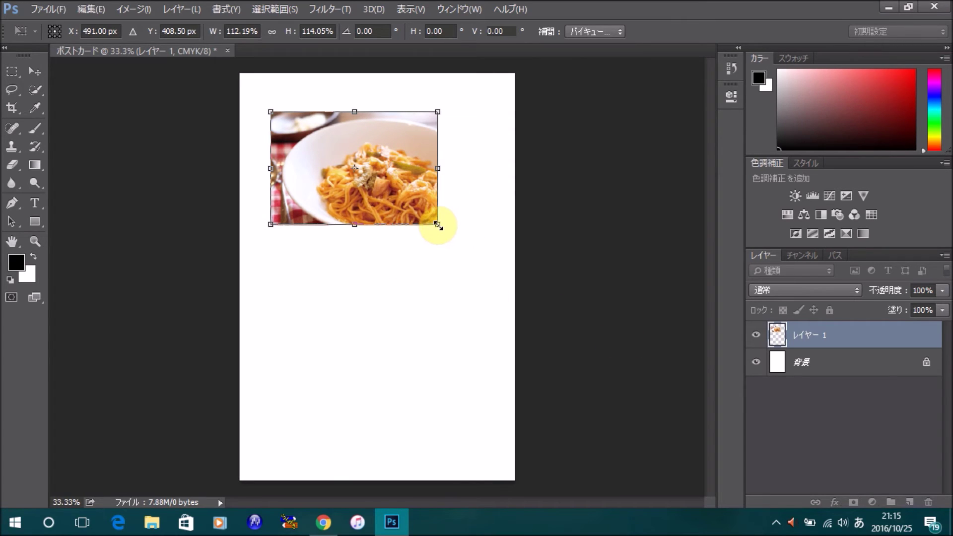
pyautogui.moveTo(437, 225)
pyautogui.mouseDown()
pyautogui.moveTo(470, 217)
pyautogui.moveTo(433, 227)
pyautogui.moveTo(452, 232)
pyautogui.mouseUp()
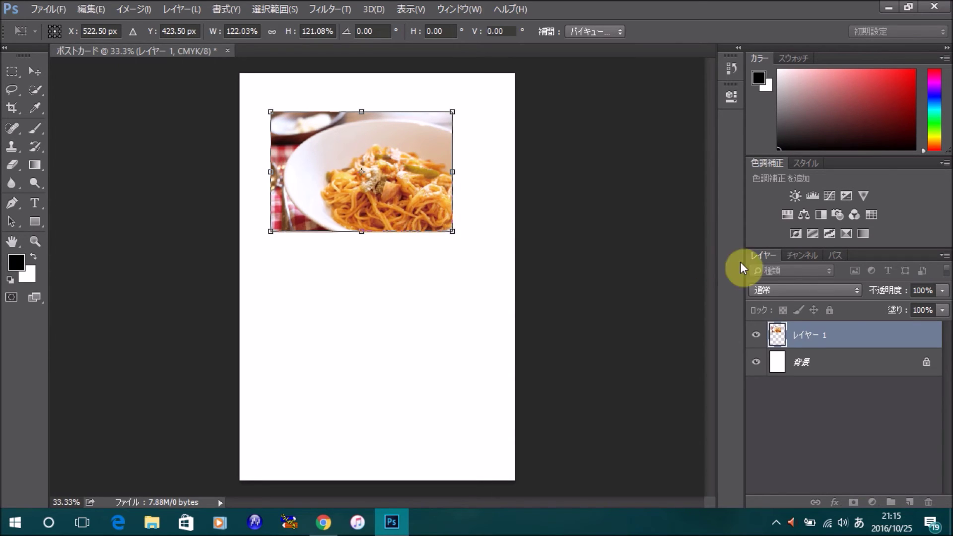
pyautogui.moveTo(451, 230)
pyautogui.mouseDown()
pyautogui.moveTo(499, 291)
pyautogui.moveTo(393, 206)
pyautogui.moveTo(536, 336)
pyautogui.moveTo(433, 258)
pyautogui.moveTo(456, 249)
pyautogui.moveTo(534, 308)
pyautogui.moveTo(415, 281)
pyautogui.moveTo(491, 411)
pyautogui.moveTo(351, 235)
pyautogui.moveTo(517, 344)
pyautogui.moveTo(383, 234)
pyautogui.moveTo(517, 315)
pyautogui.moveTo(458, 259)
pyautogui.moveTo(564, 326)
pyautogui.moveTo(436, 230)
pyautogui.moveTo(519, 292)
pyautogui.moveTo(497, 275)
pyautogui.moveTo(517, 287)
pyautogui.moveTo(525, 279)
pyautogui.mouseUp()
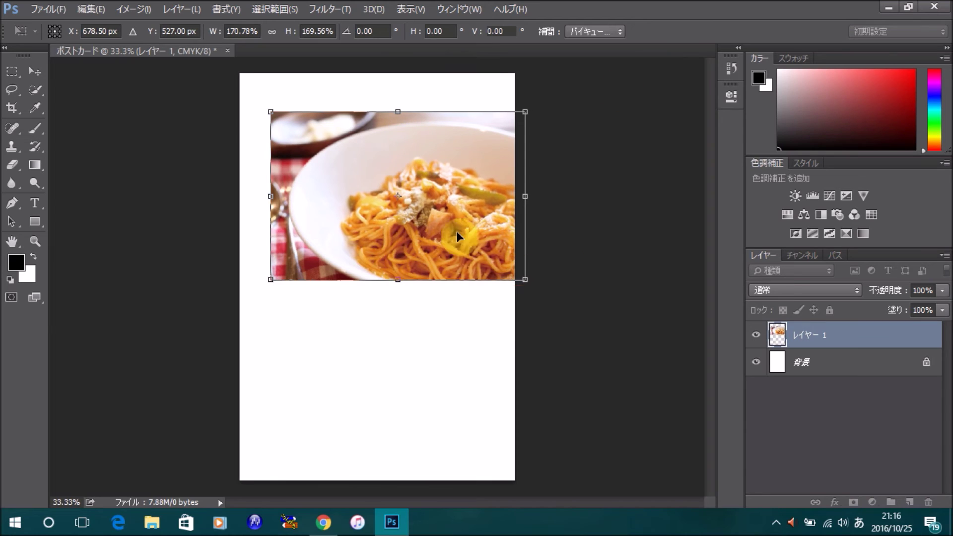
pyautogui.moveTo(464, 187); pyautogui.dragTo(432, 143)
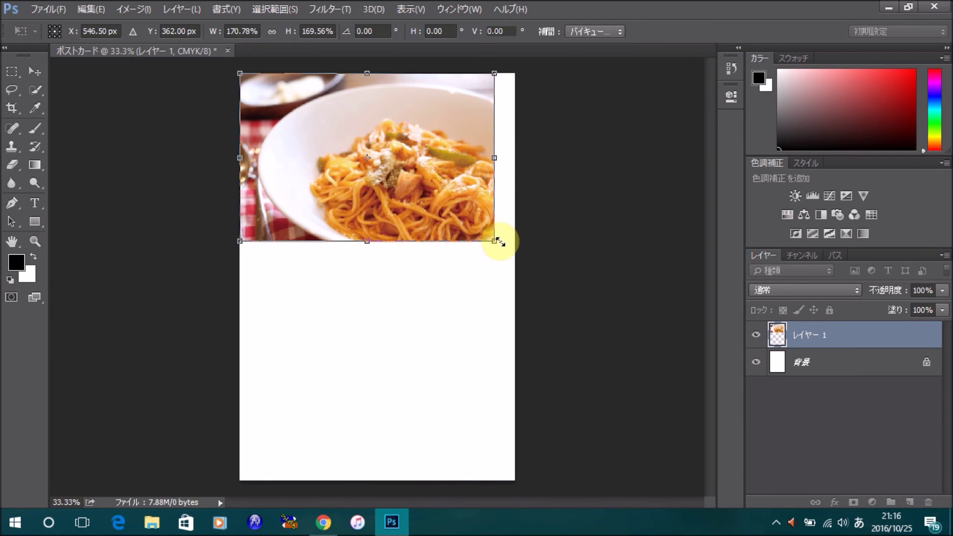
pyautogui.moveTo(497, 242); pyautogui.dragTo(513, 260)
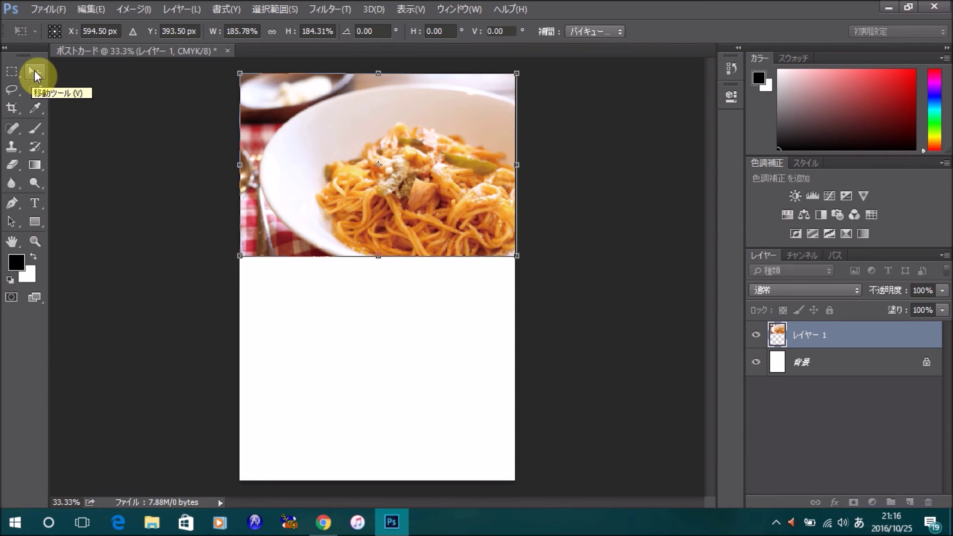
pyautogui.click(35, 74)
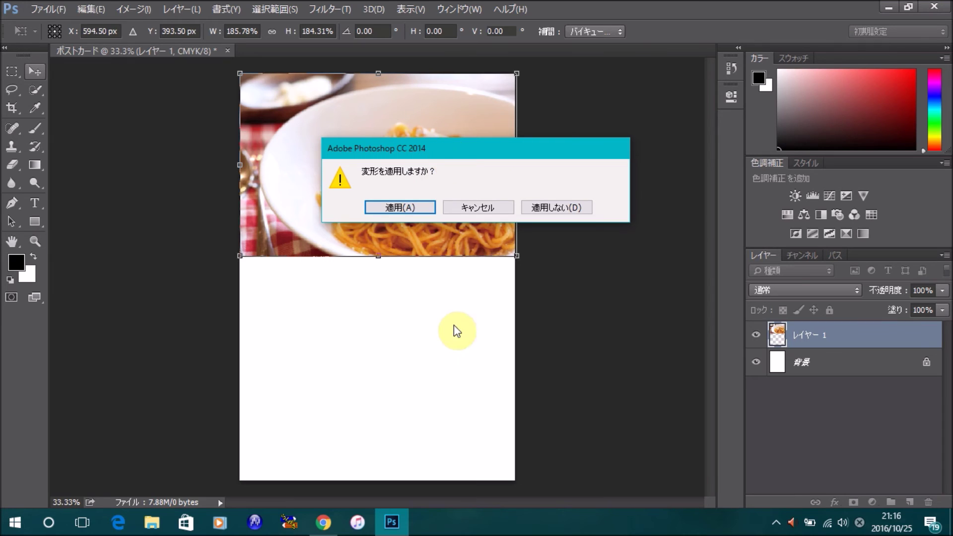
# - Confirm 適用(A) to commit the pasta photo's scaling
pyautogui.click(424, 207)
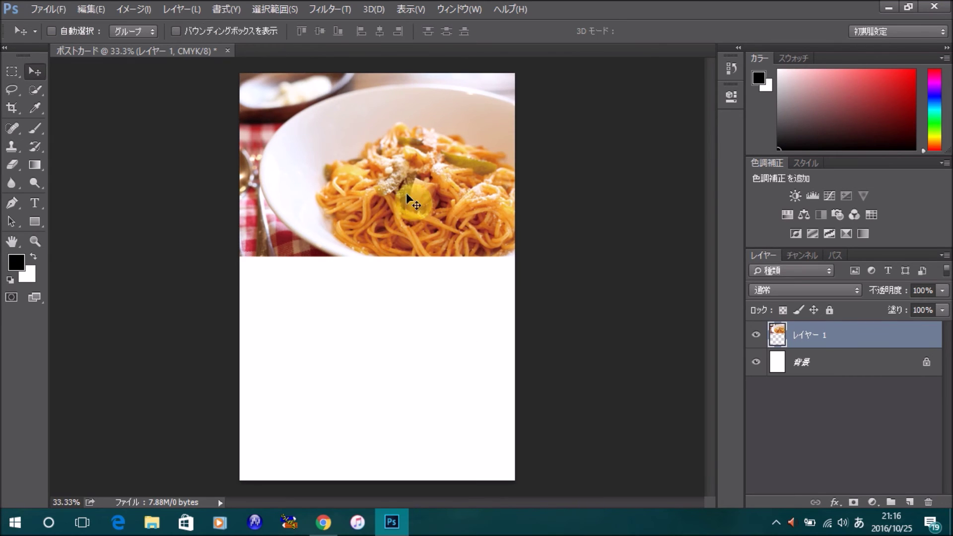